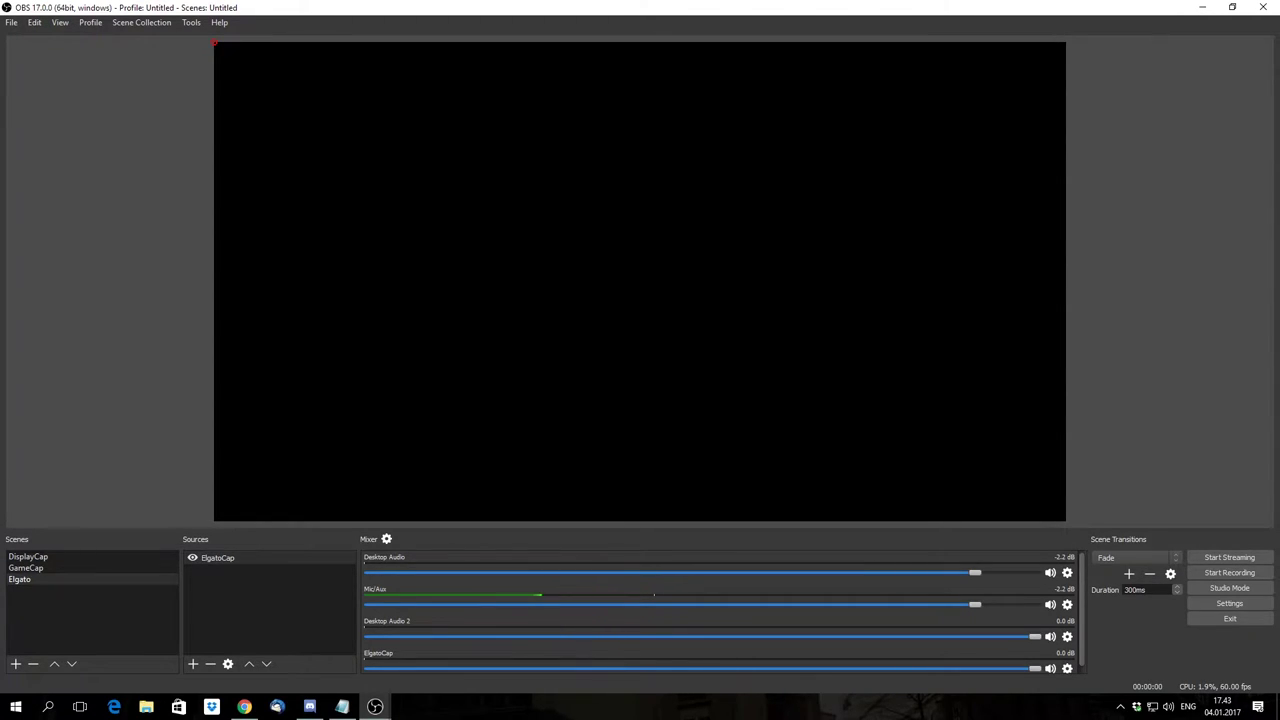
- Open OBS Settings to the Audio page: 48 kHz, Stereo, with desktop and mic devices assigned
left_click(1229, 604)
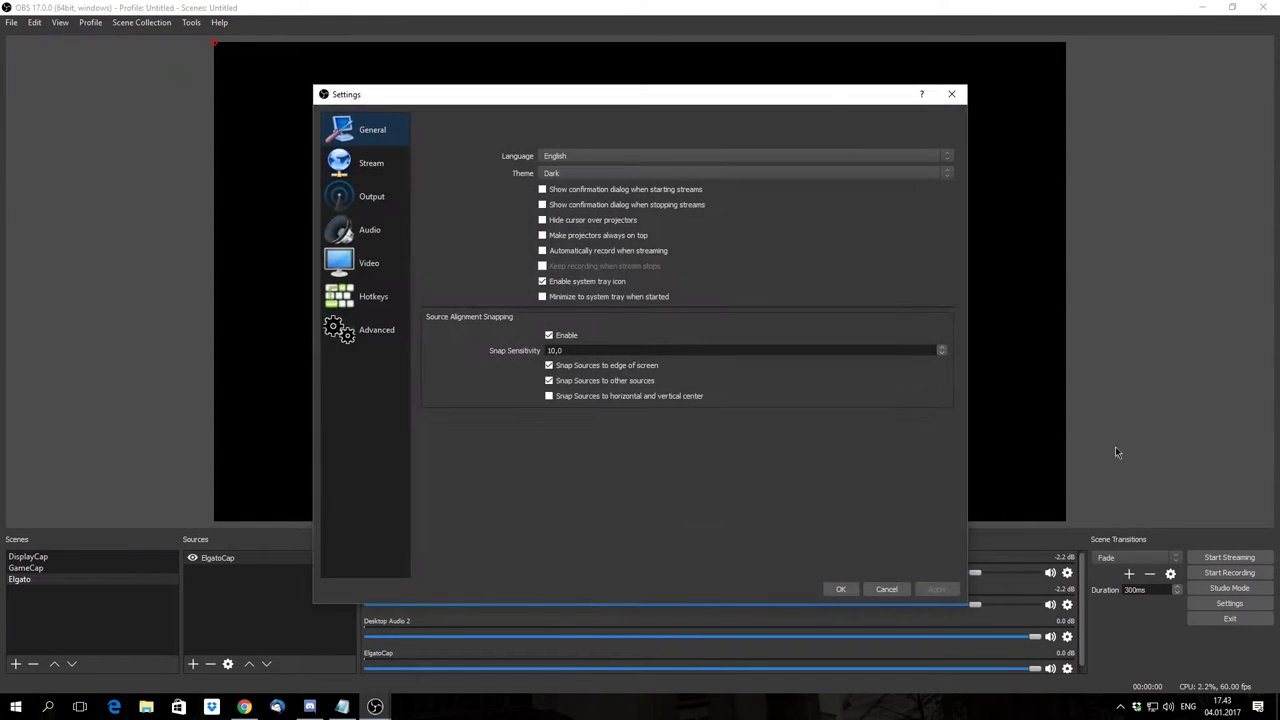
left_click(369, 233)
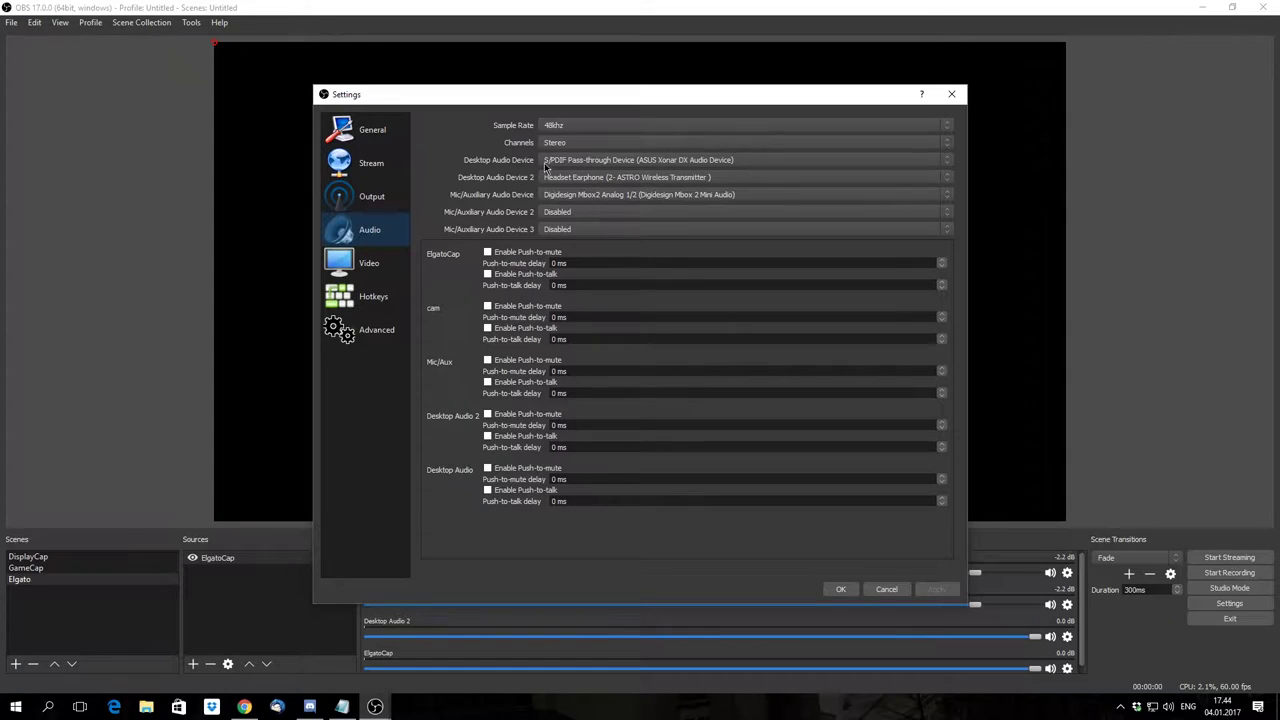
- Keep S/PDIF Pass-through as desktop audio after checking the Windows playback device list
left_click(580, 159)
left_click(572, 160)
right_click(1168, 712)
left_click(1167, 659)
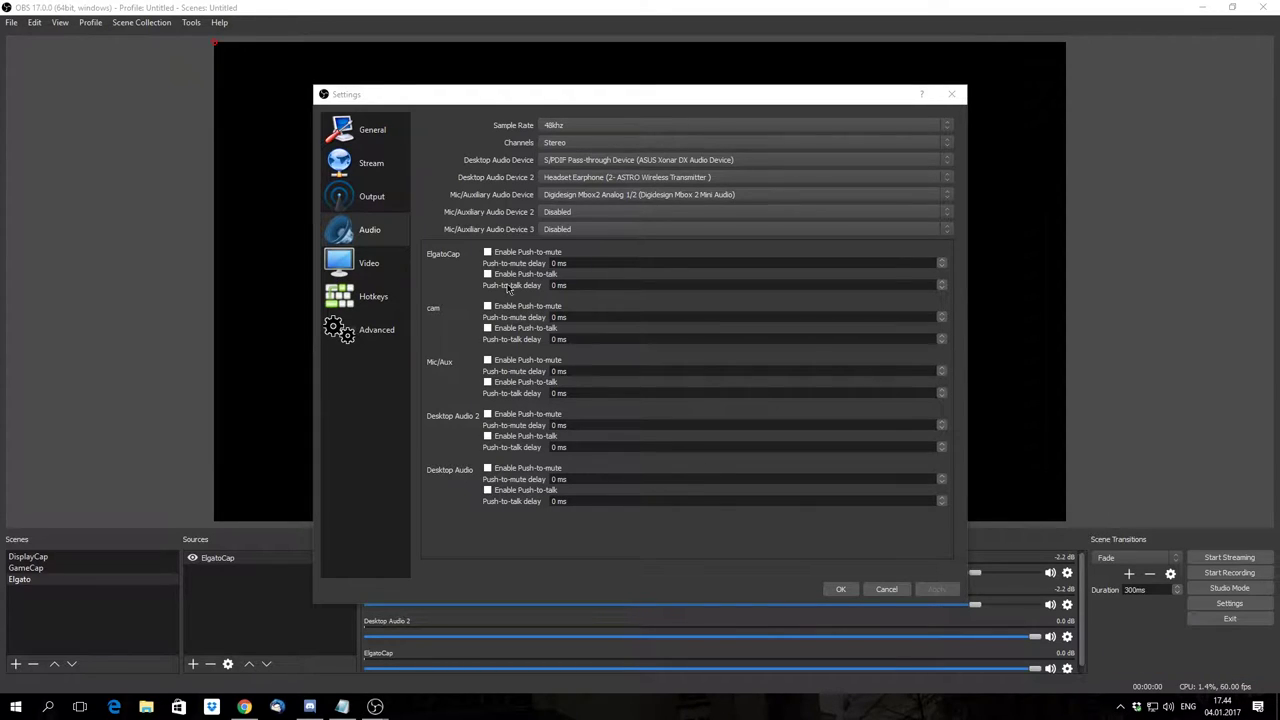
scroll(140, 123, "down", 3)
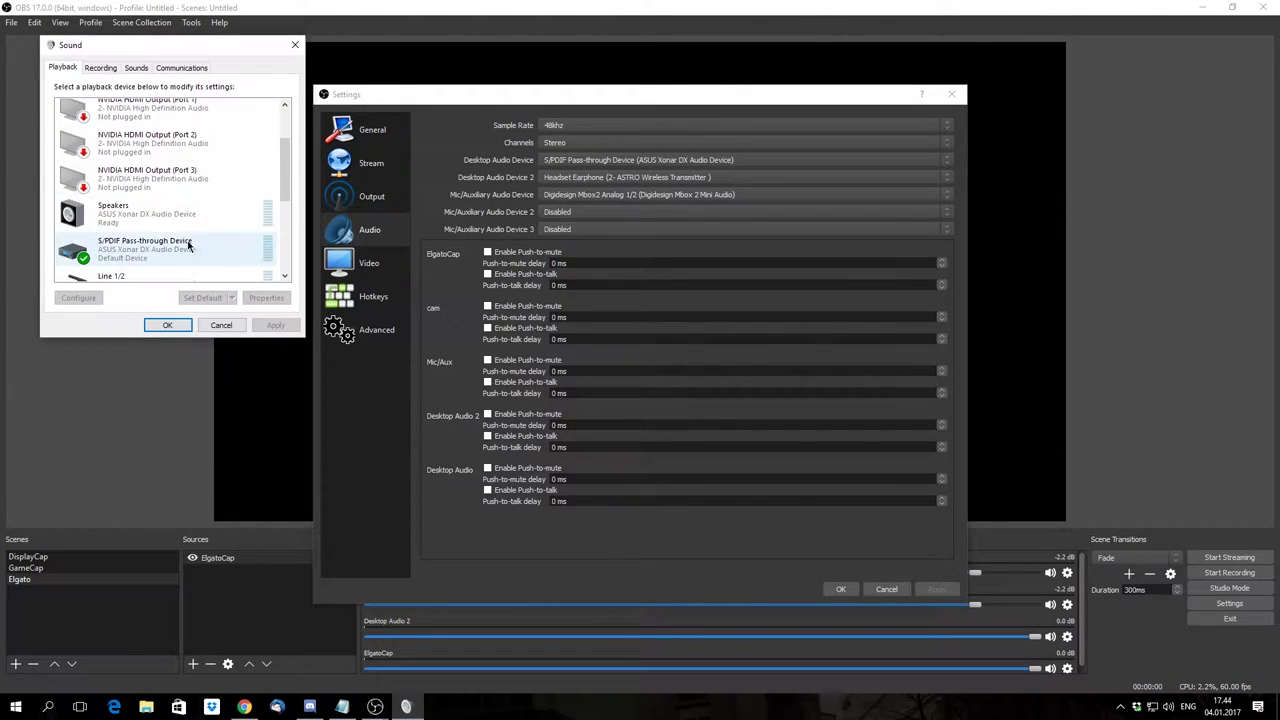
left_click(221, 325)
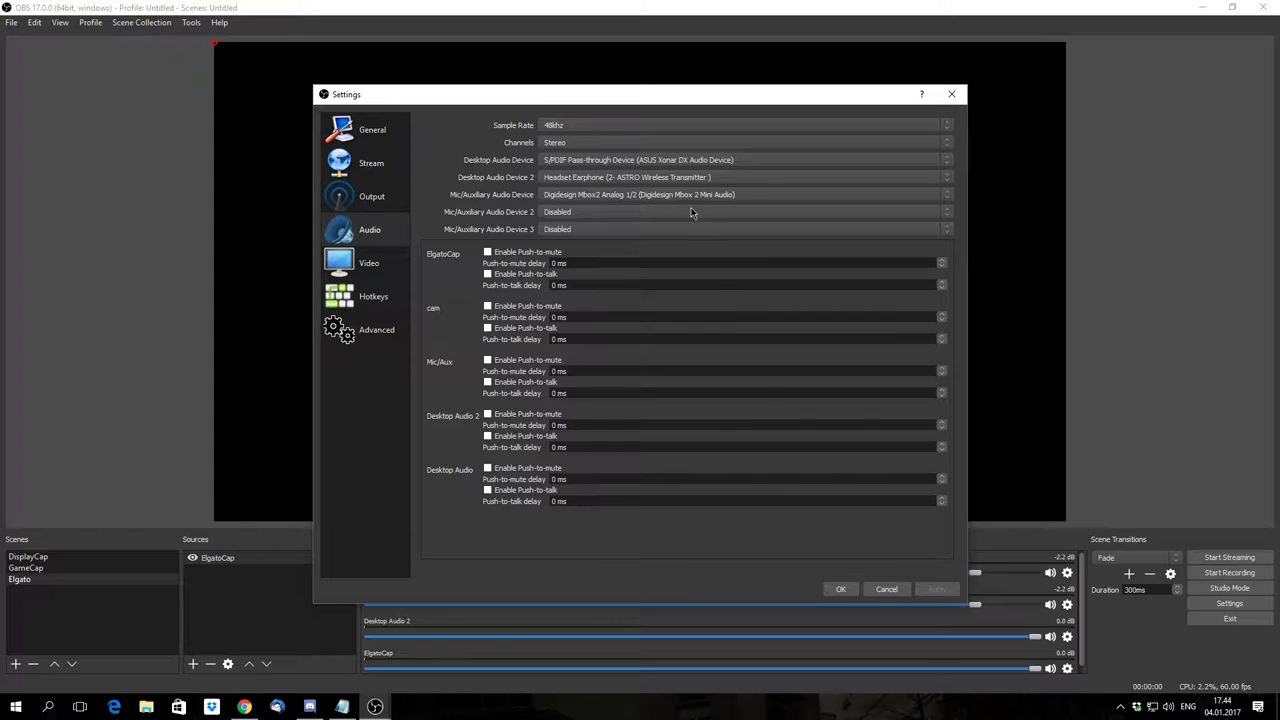
- Keep the Digidesign interface as mic and set Desktop Audio Device 2 to Headset Earphone
left_click(562, 197)
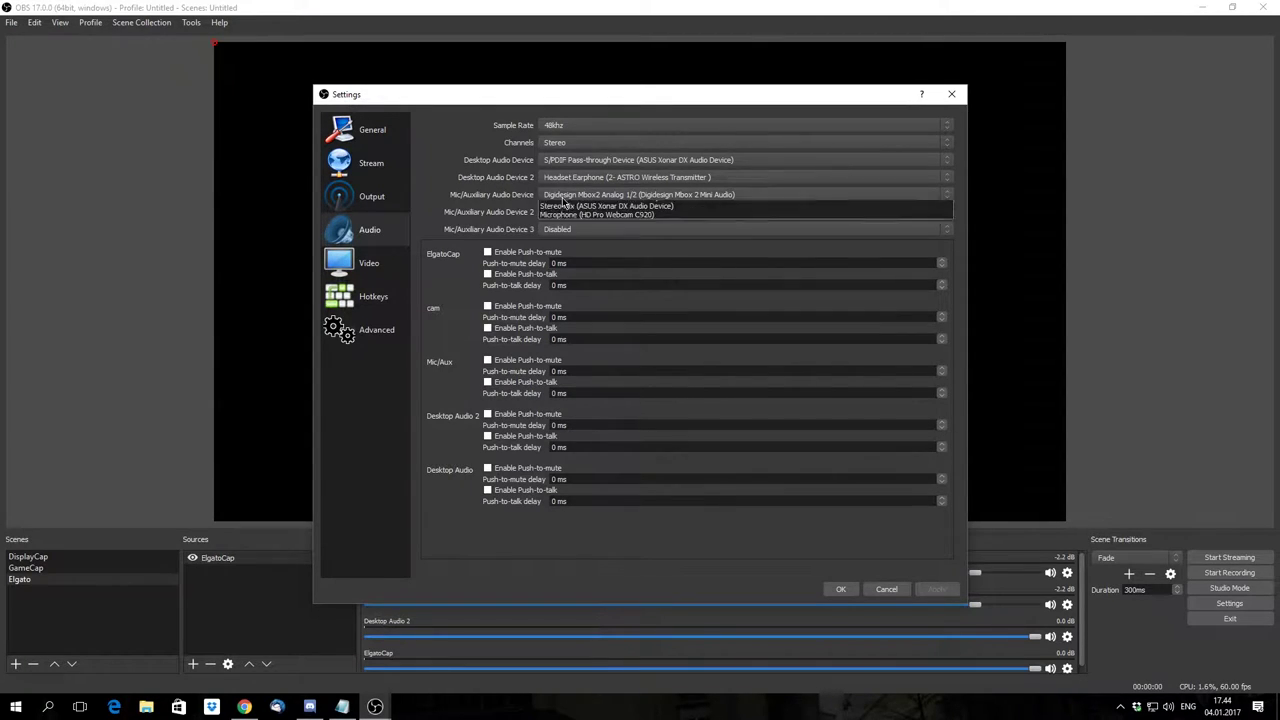
left_click(554, 197)
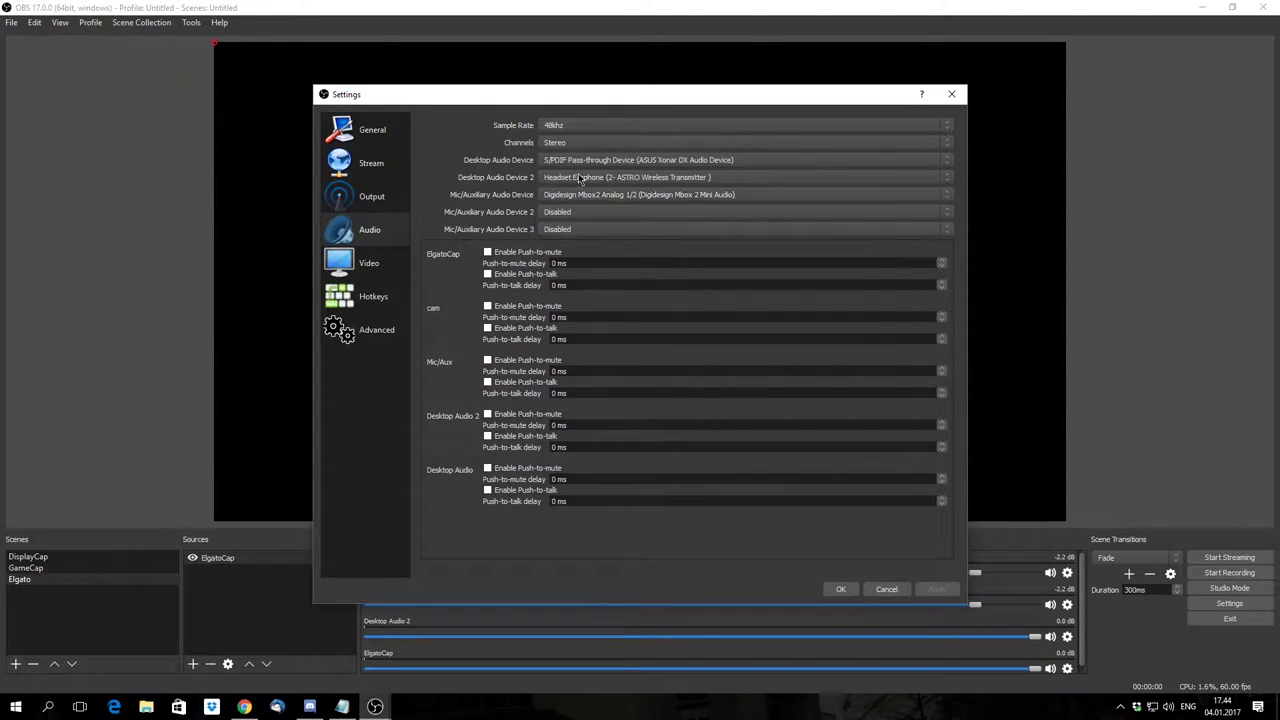
left_click(650, 178)
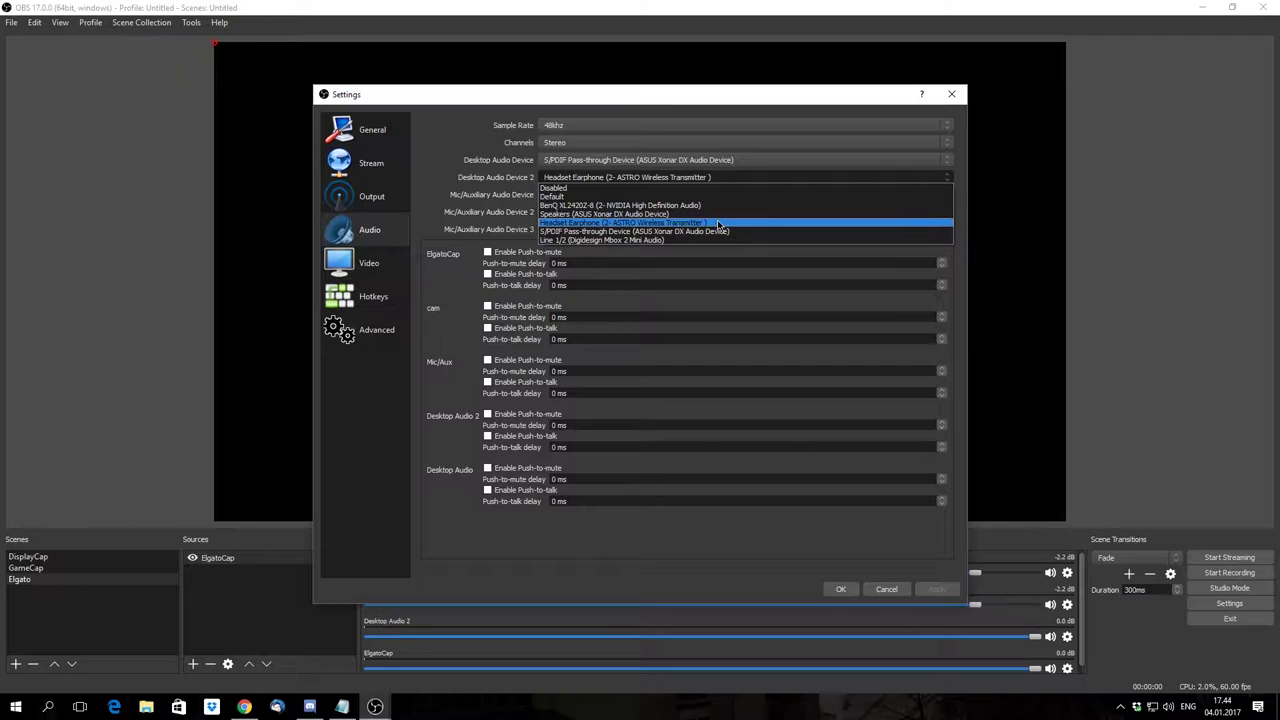
left_click(549, 224)
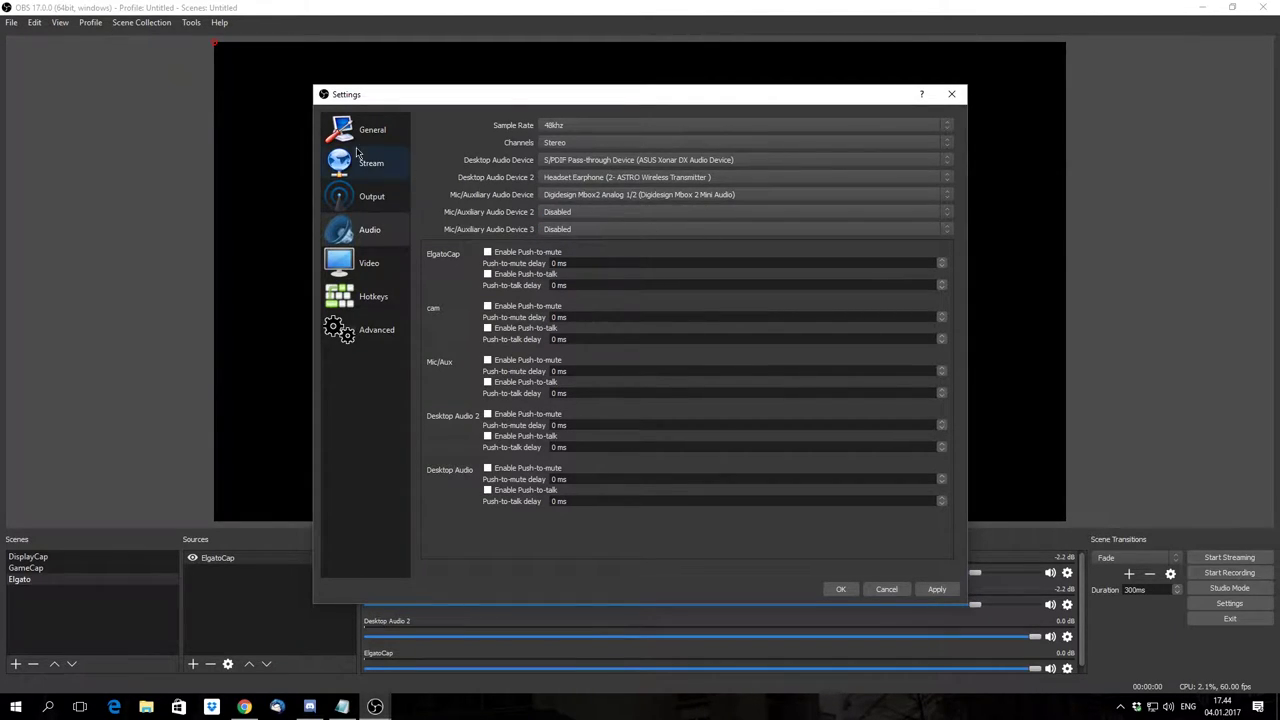
left_click(373, 266)
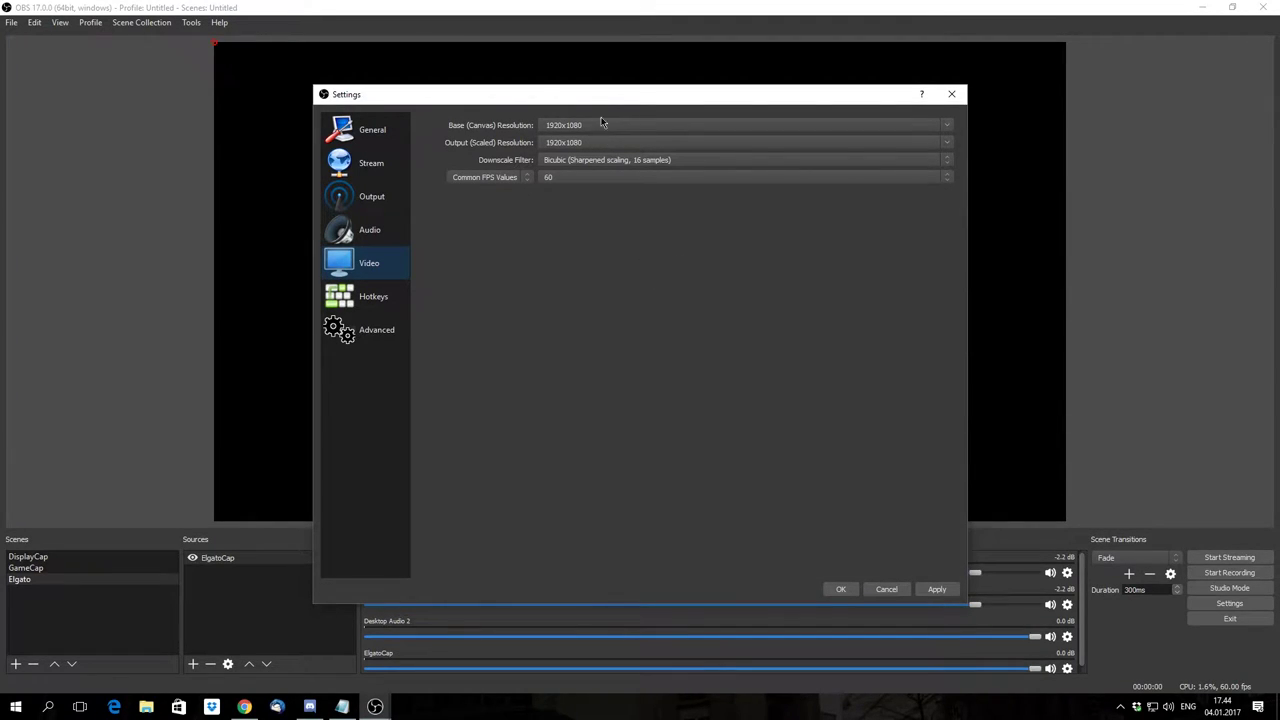
- Try a 30 FPS frame rate and enter 1280x720 as the base resolution
left_click(581, 178)
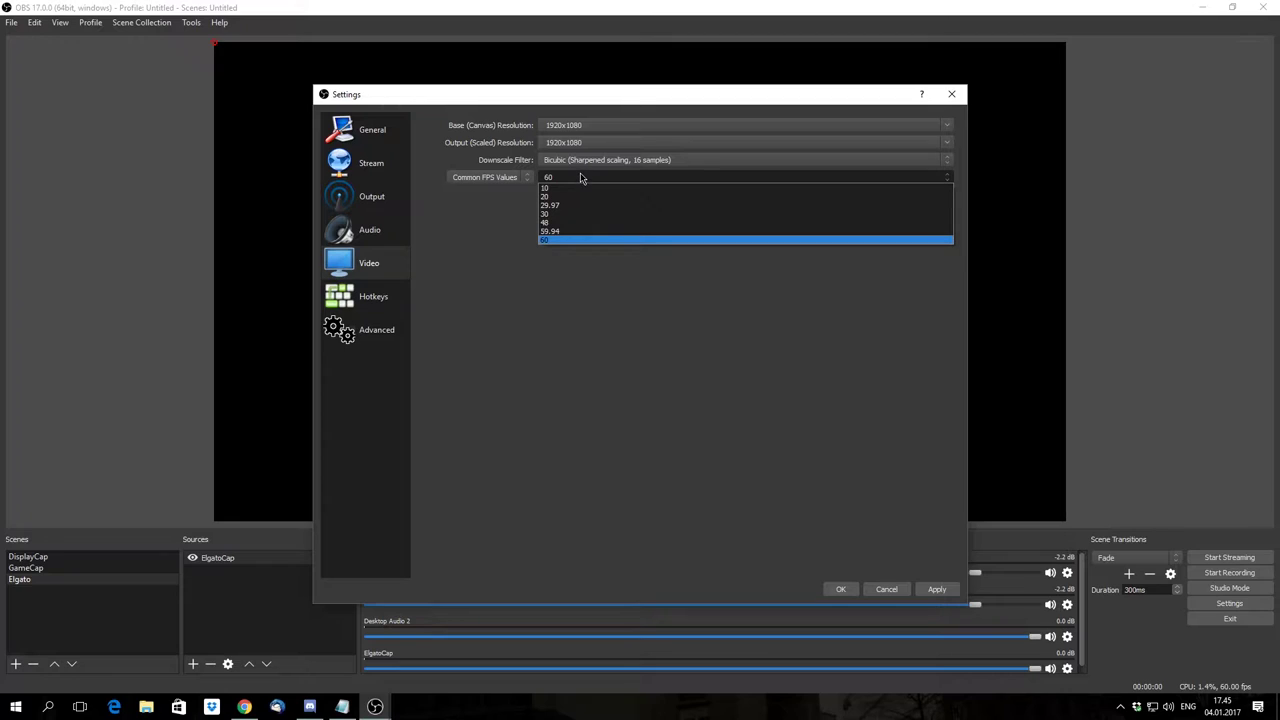
left_click(549, 178)
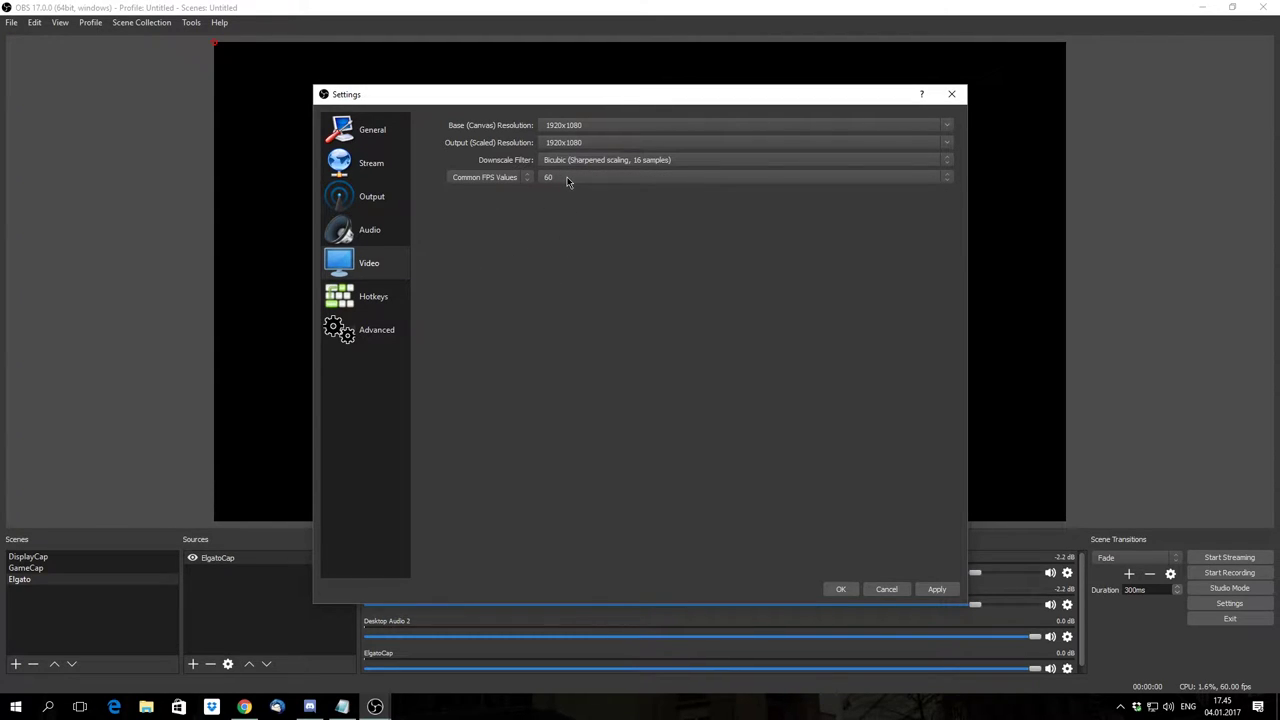
left_click(565, 180)
left_click(566, 215)
left_click_drag(618, 127, 366, 102)
left_click(945, 125)
left_click(945, 125)
type("1280x720")
- Restore 1920x1080 output resolution and 60 FPS, keeping Bicubic as the downscale filter
left_click(946, 144)
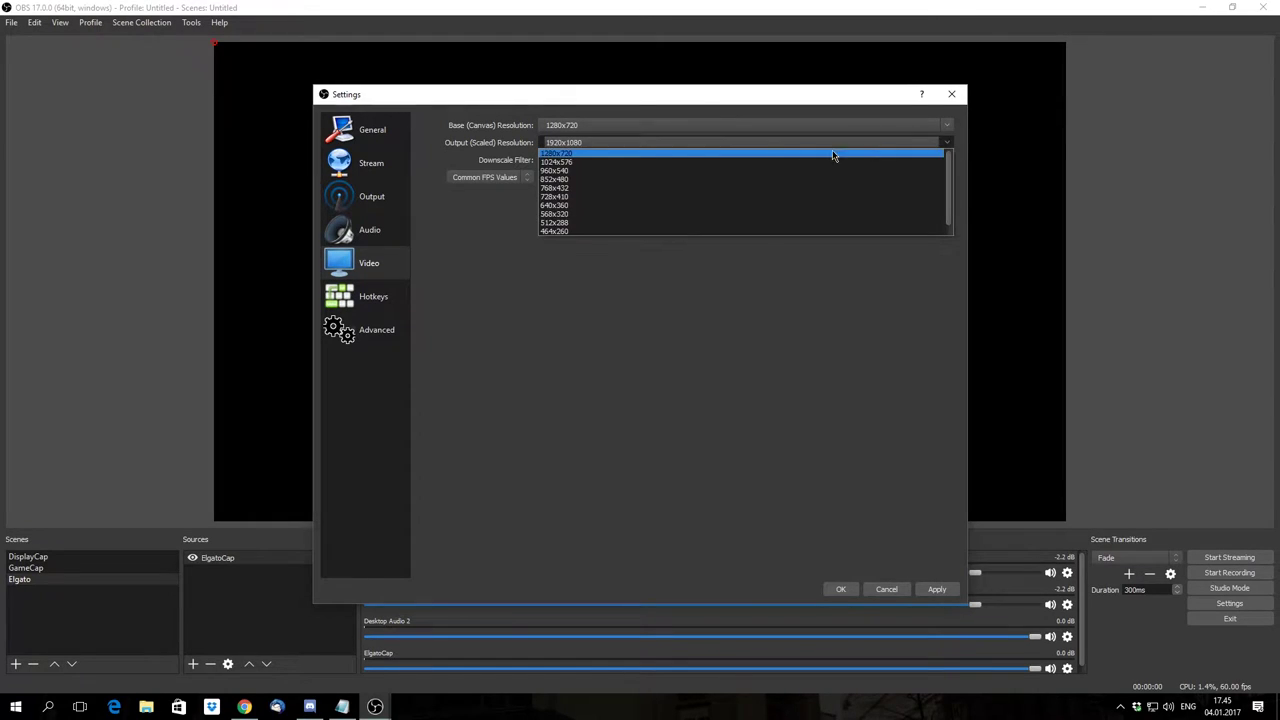
left_click(580, 153)
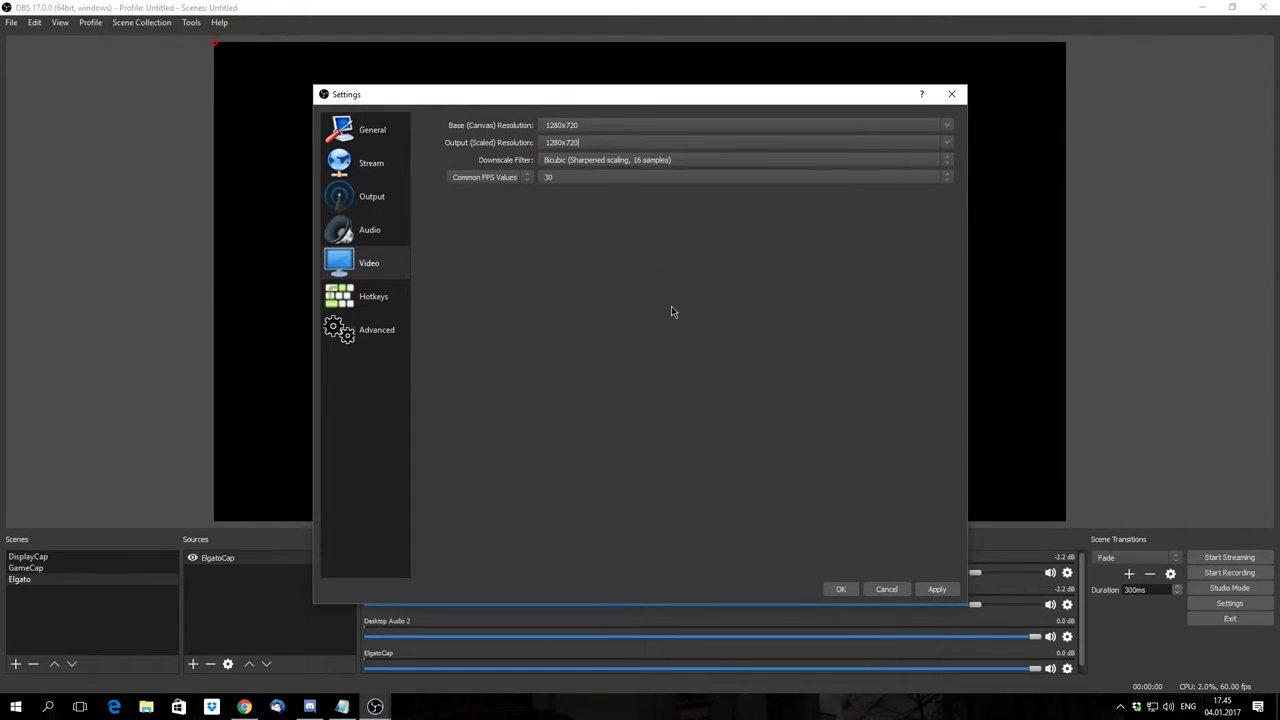
left_click(947, 143)
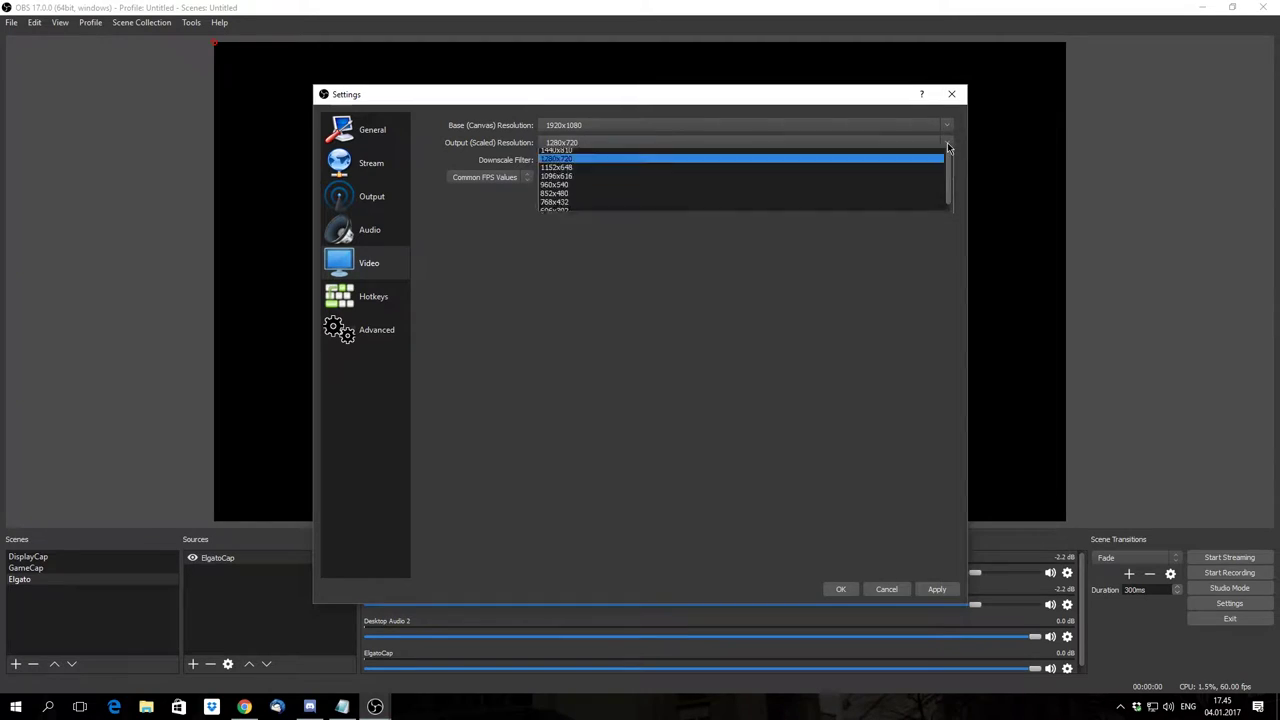
scroll(640, 155, "up", 2)
left_click(588, 150)
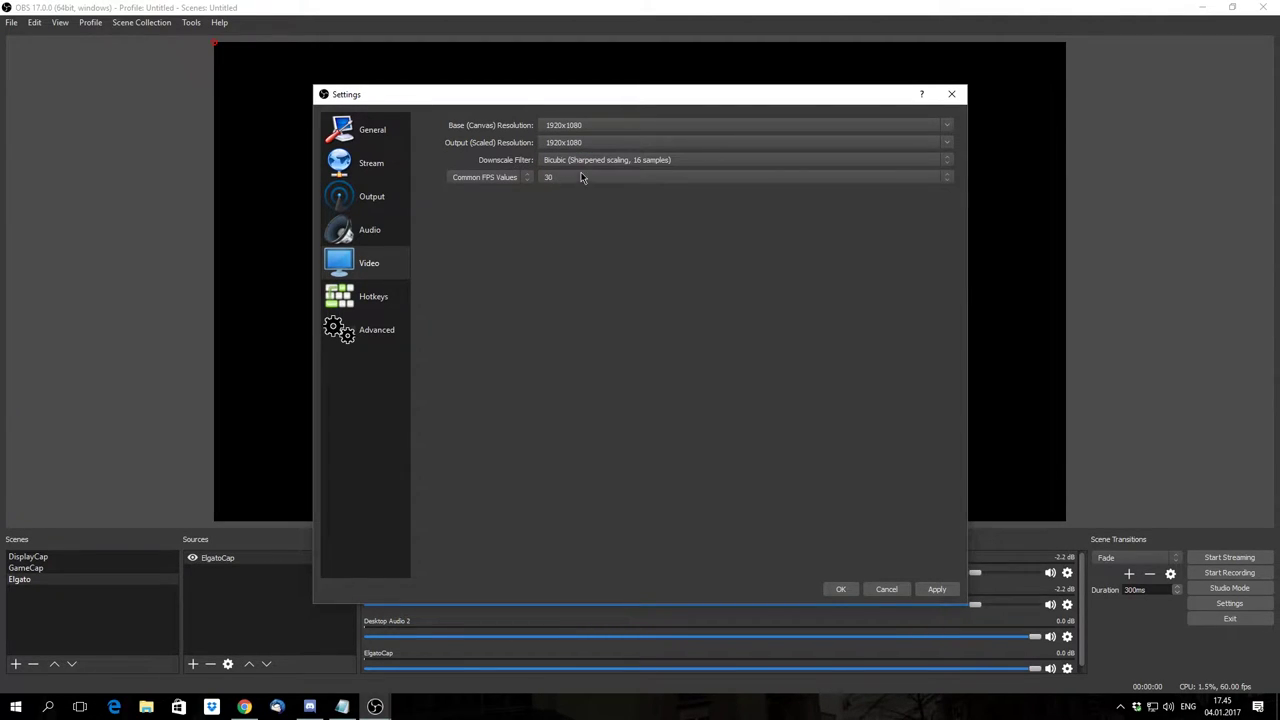
left_click(582, 177)
left_click(551, 243)
left_click(552, 160)
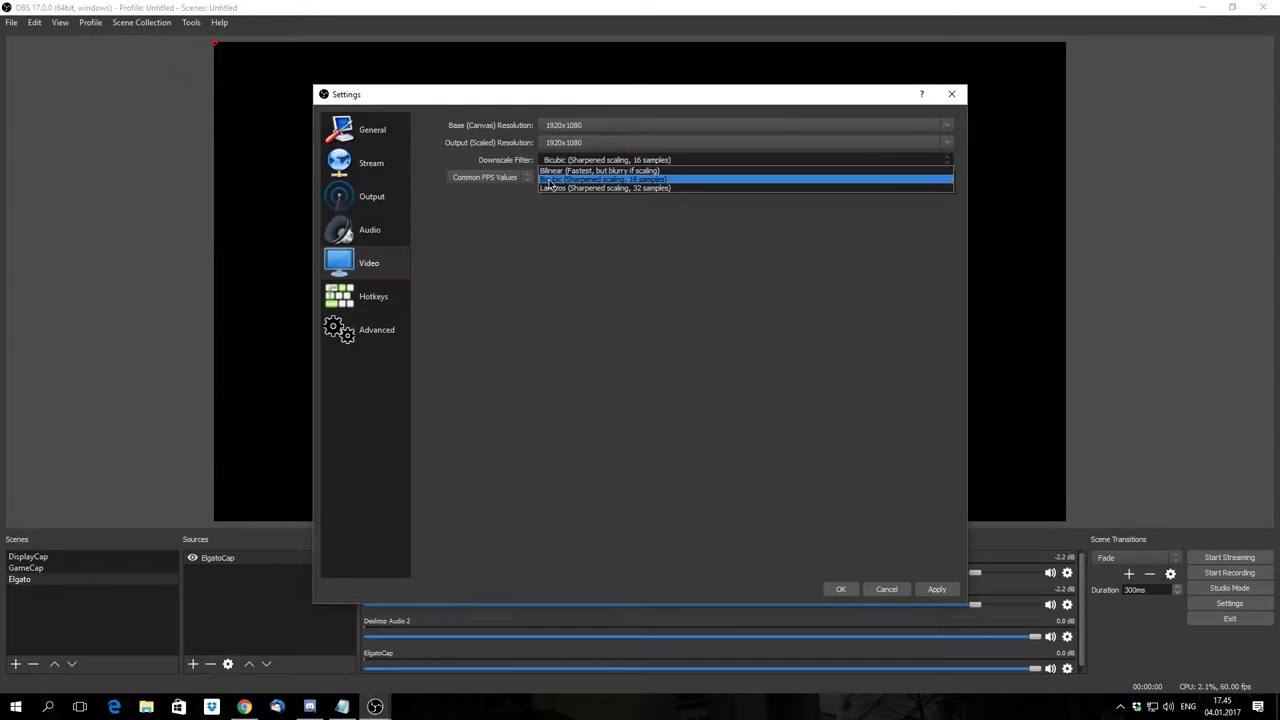
left_click(575, 179)
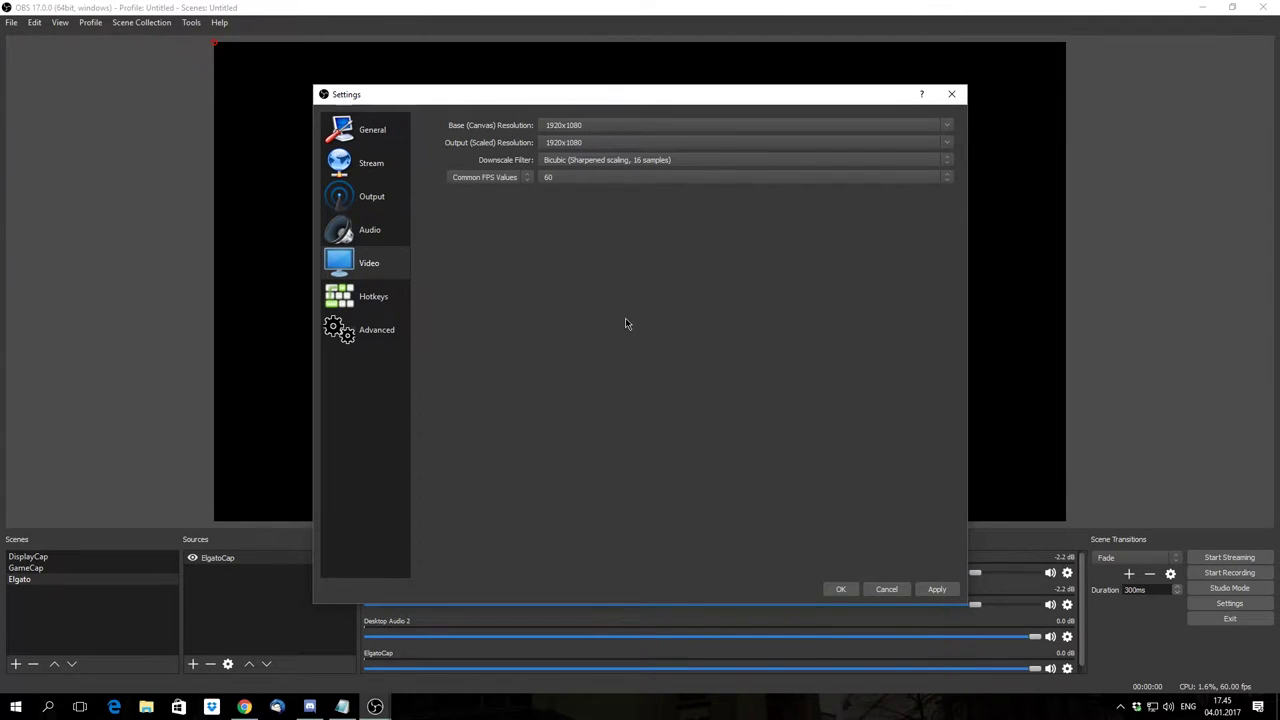
- Set Track 3's audio bitrate to 256 on the Output audio tracks
left_click(383, 196)
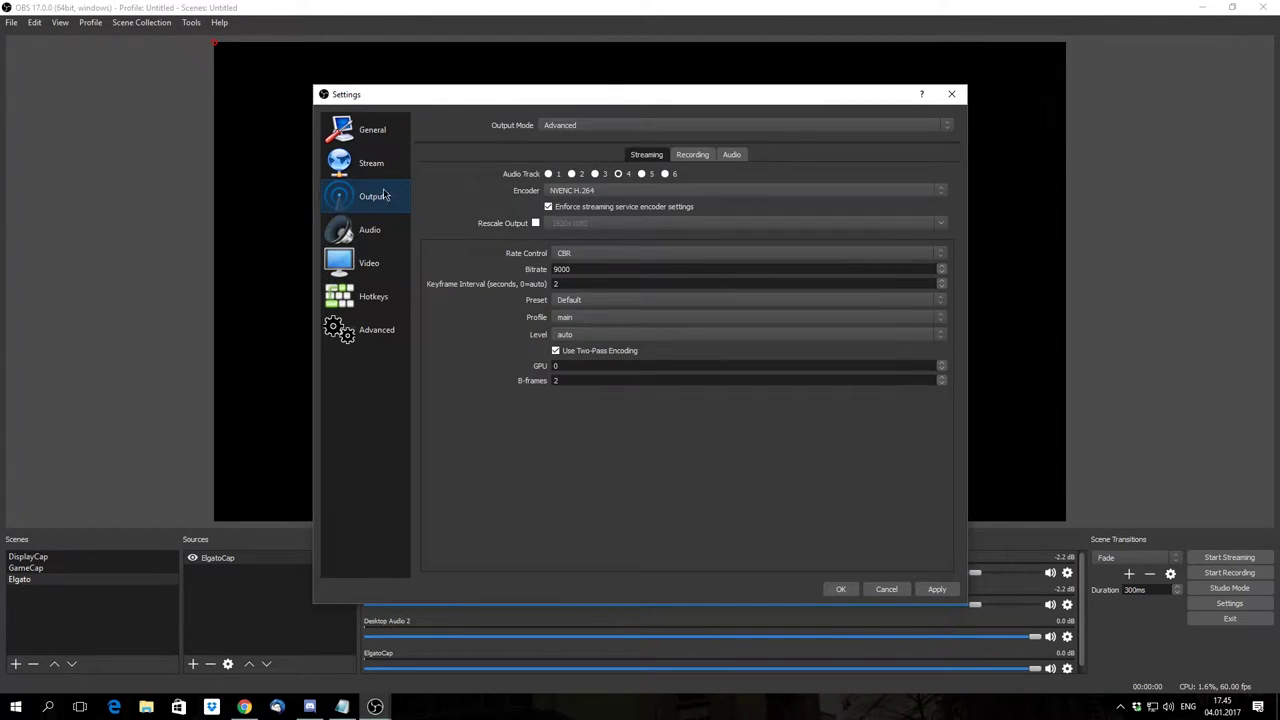
left_click(732, 156)
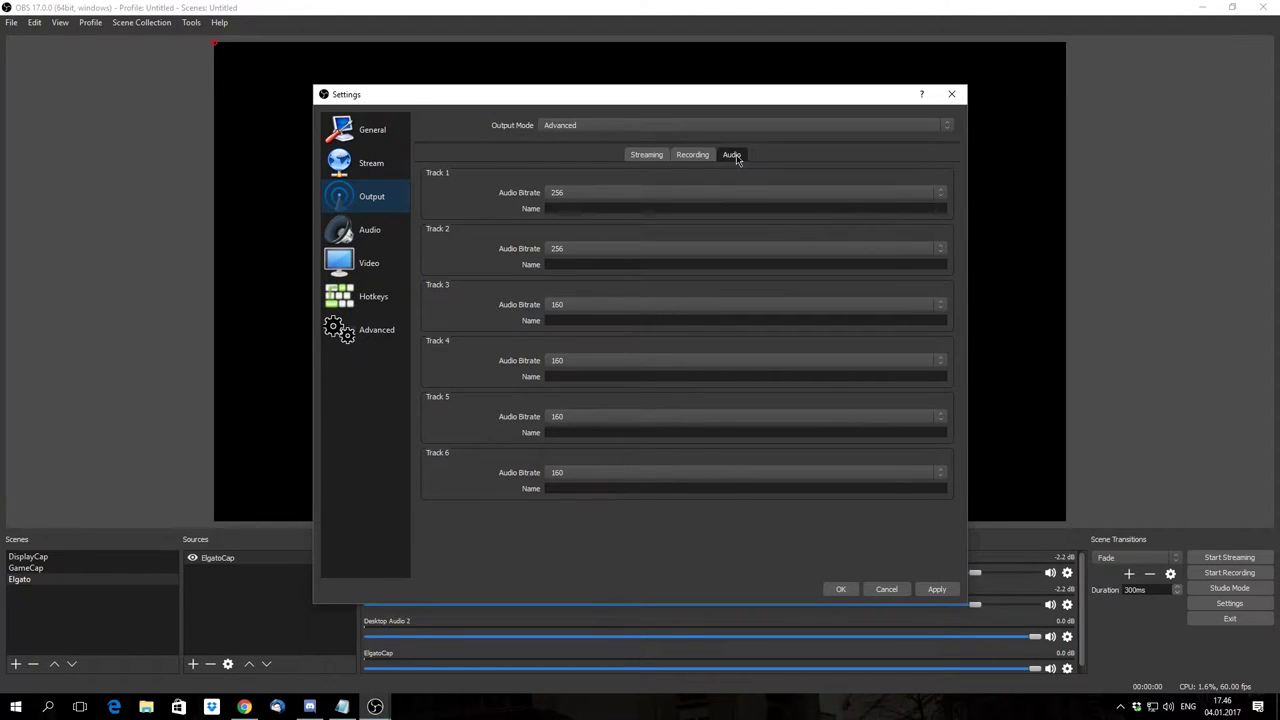
left_click(572, 306)
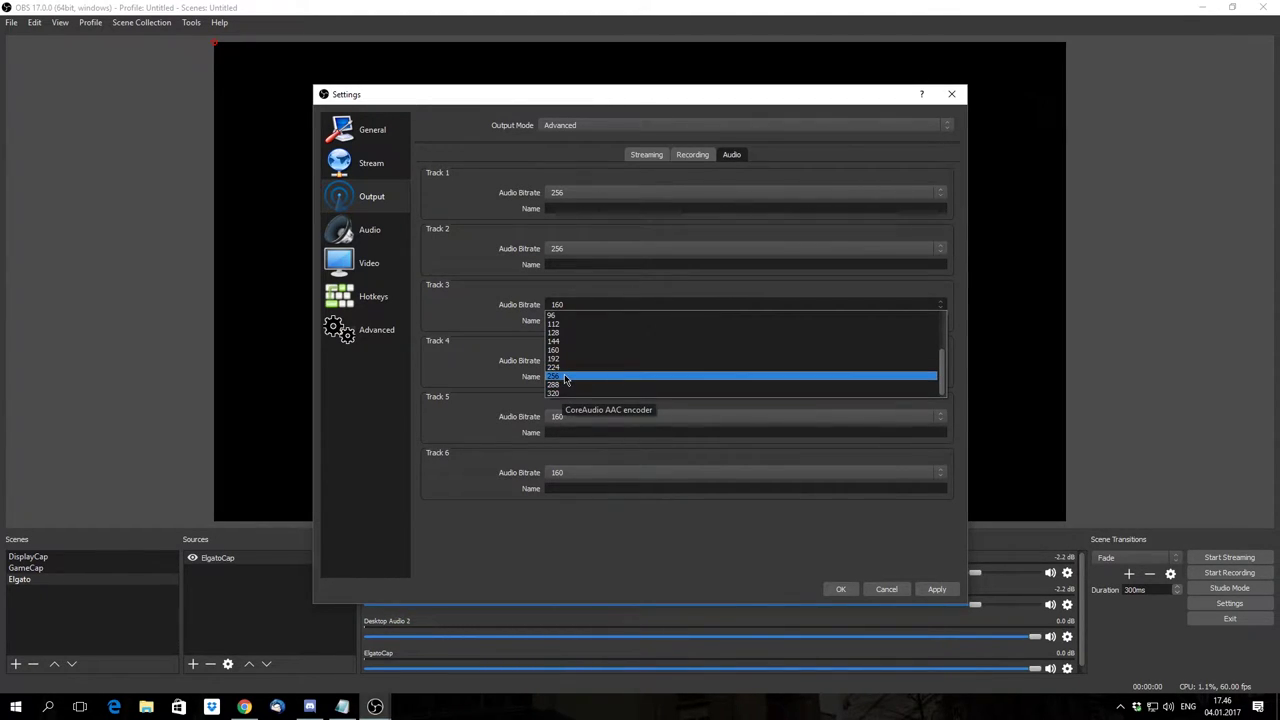
left_click(565, 379)
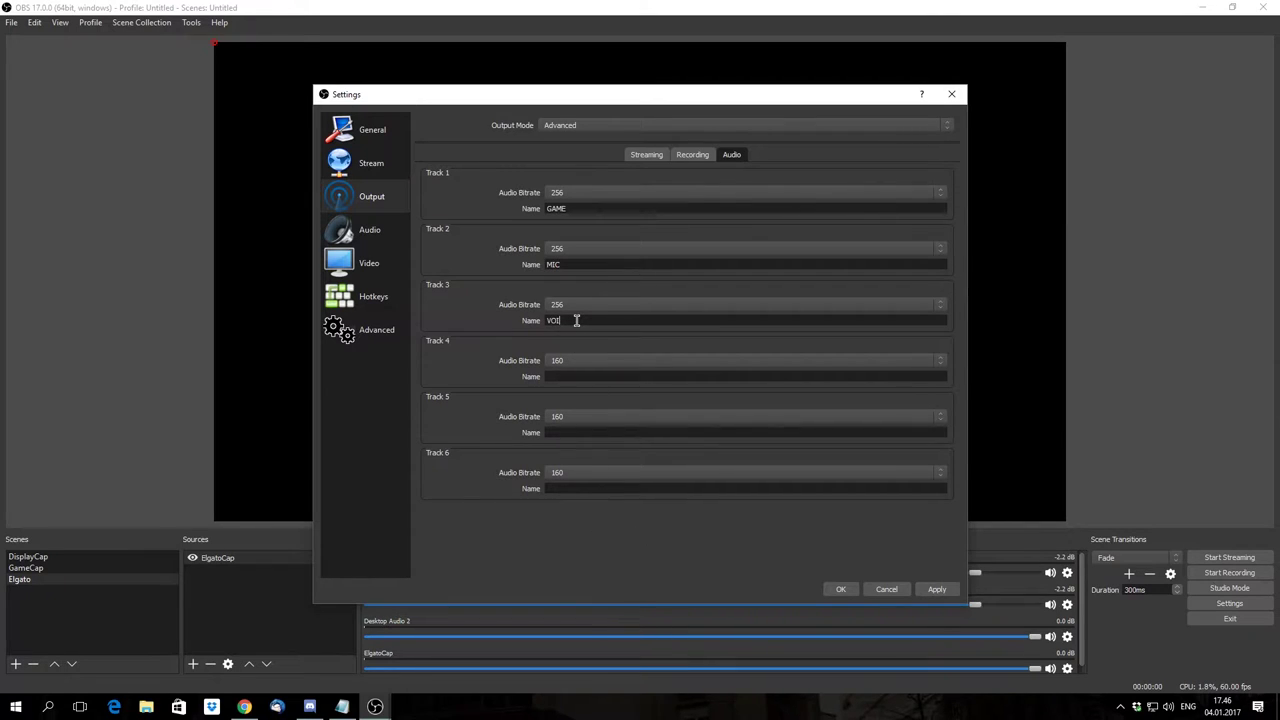
- Name Track 4 'STREAM' and set its audio bitrate to 256
left_click(560, 377)
type("STREAM")
left_click(600, 360)
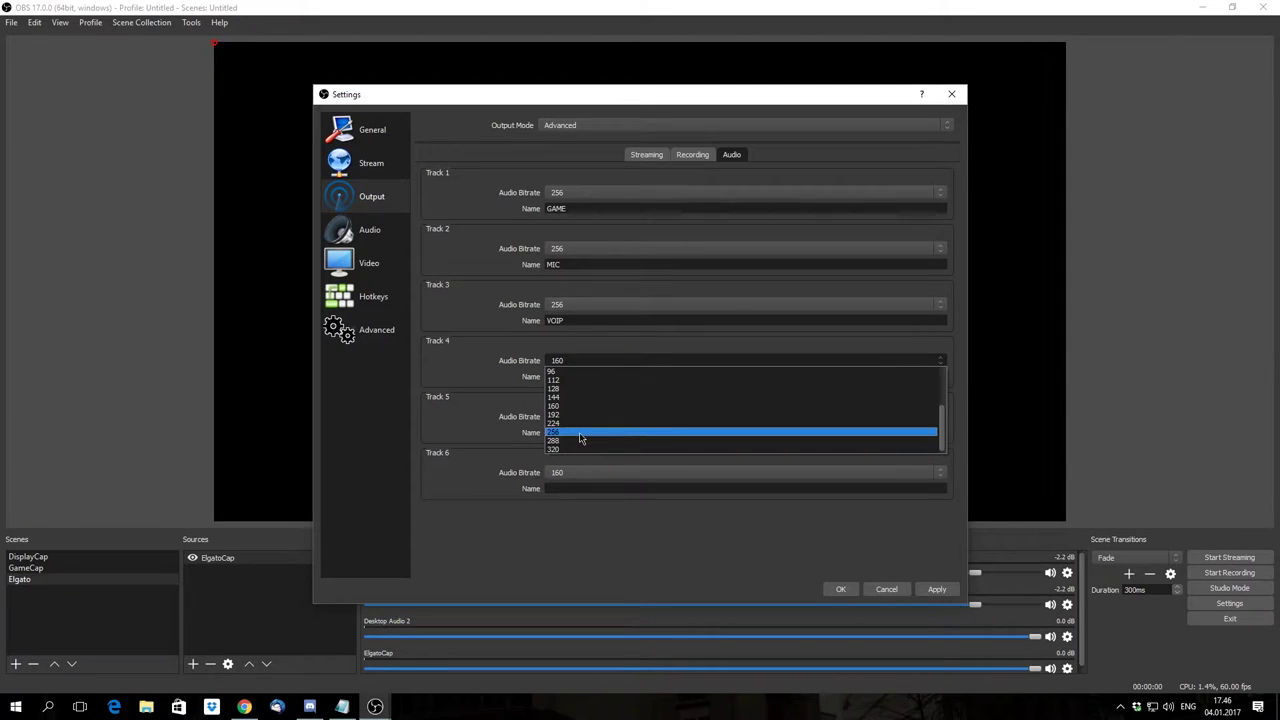
left_click(580, 436)
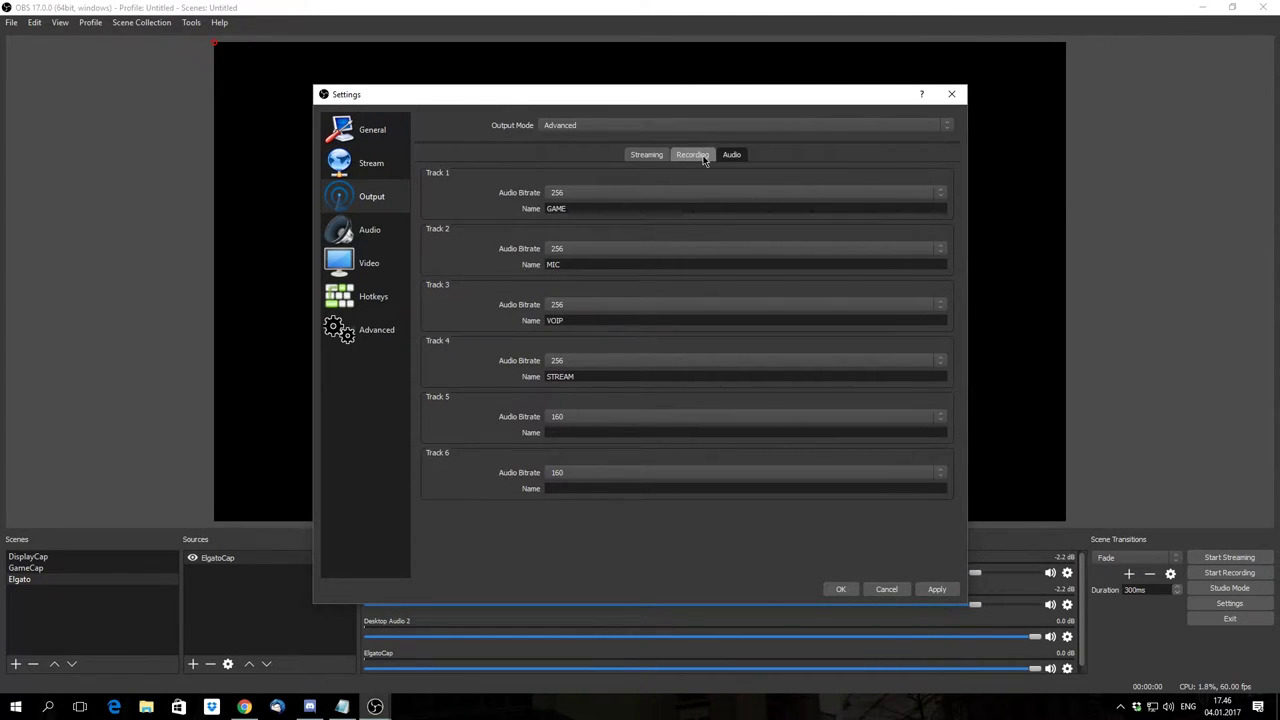
- Review the Streaming output settings, then bring up the Recording output settings
left_click(646, 157)
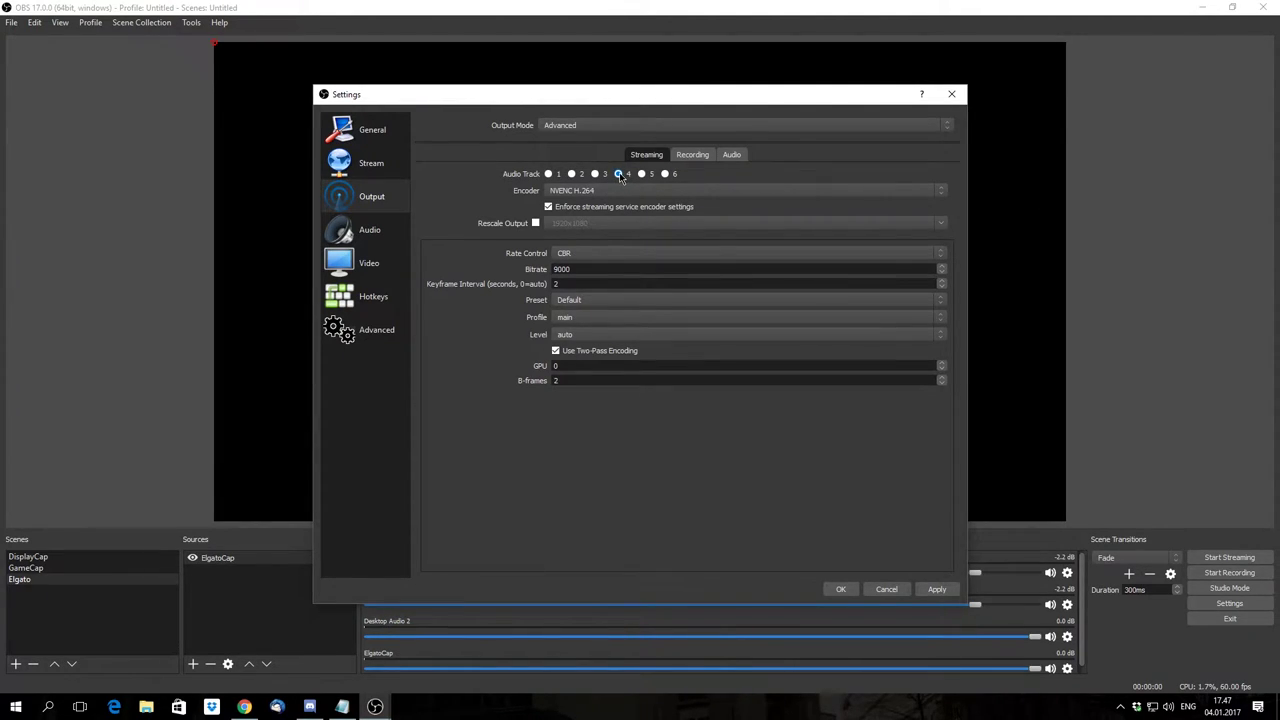
left_click(692, 155)
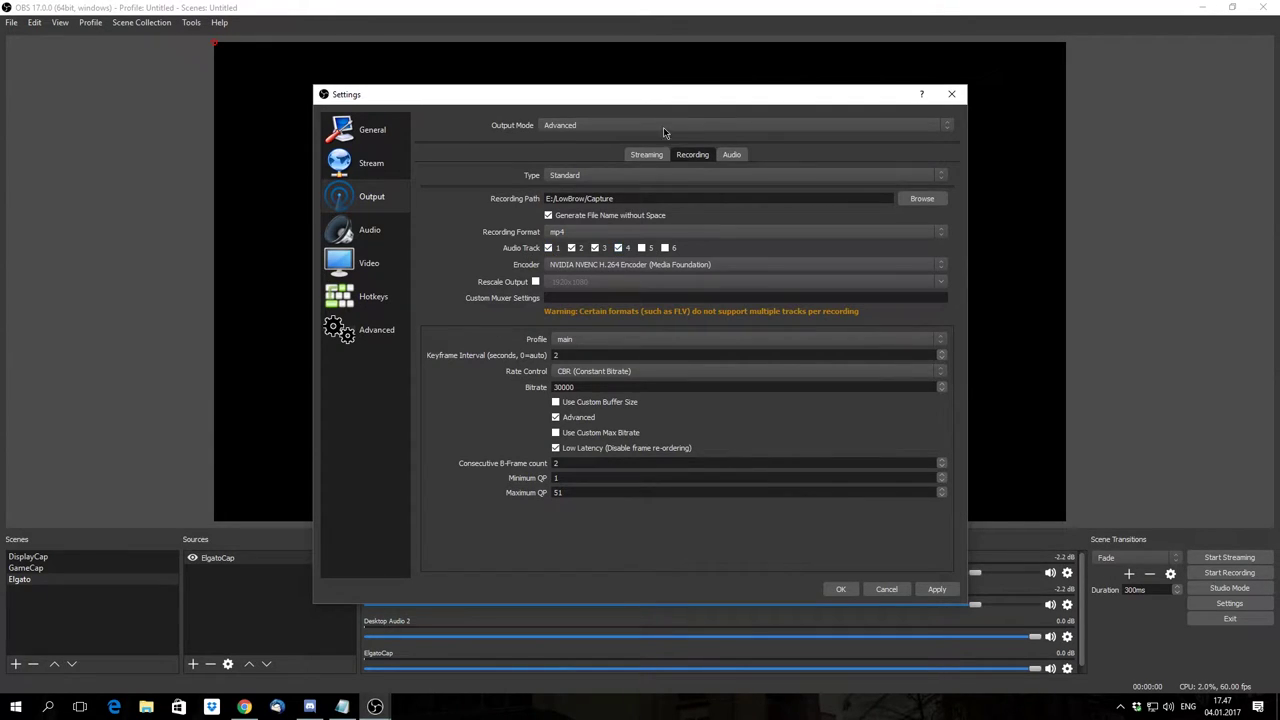
- Return to the Streaming output settings showing audio track 4 and NVENC H.264
left_click(647, 155)
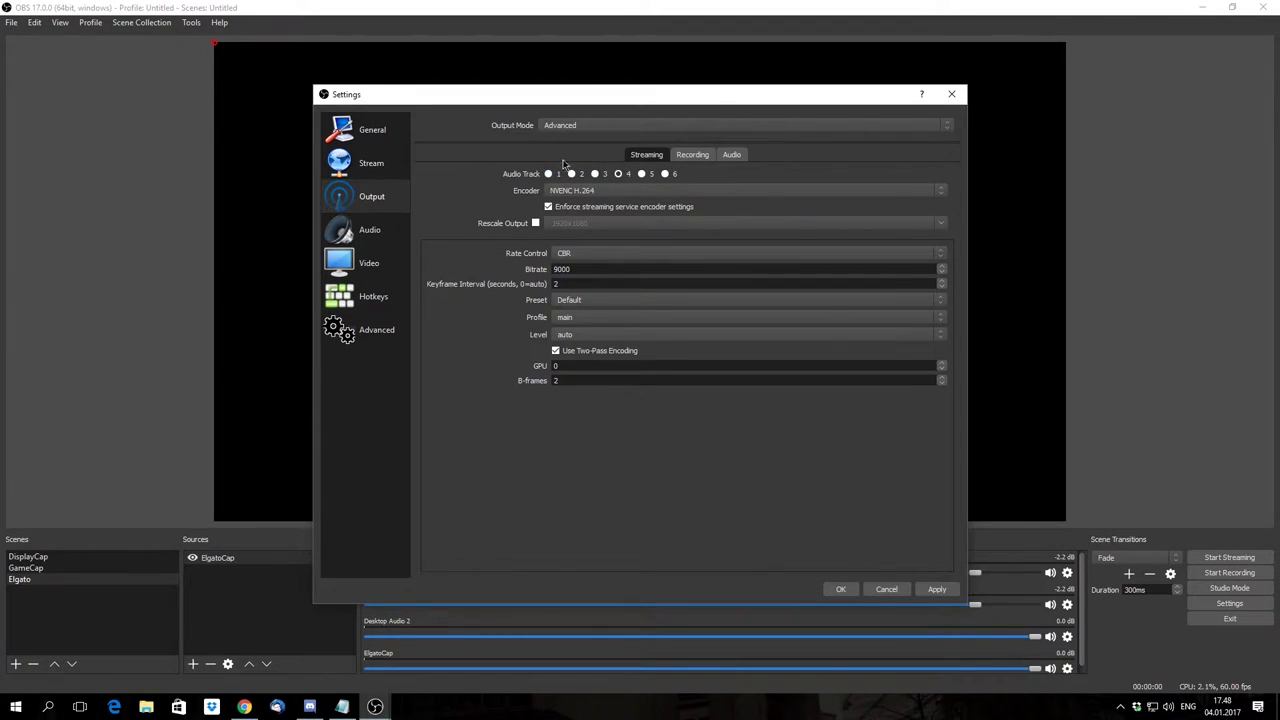
- Switch the streaming encoder from NVENC H.264 to x264, comparing the encoder choices
left_click(652, 190)
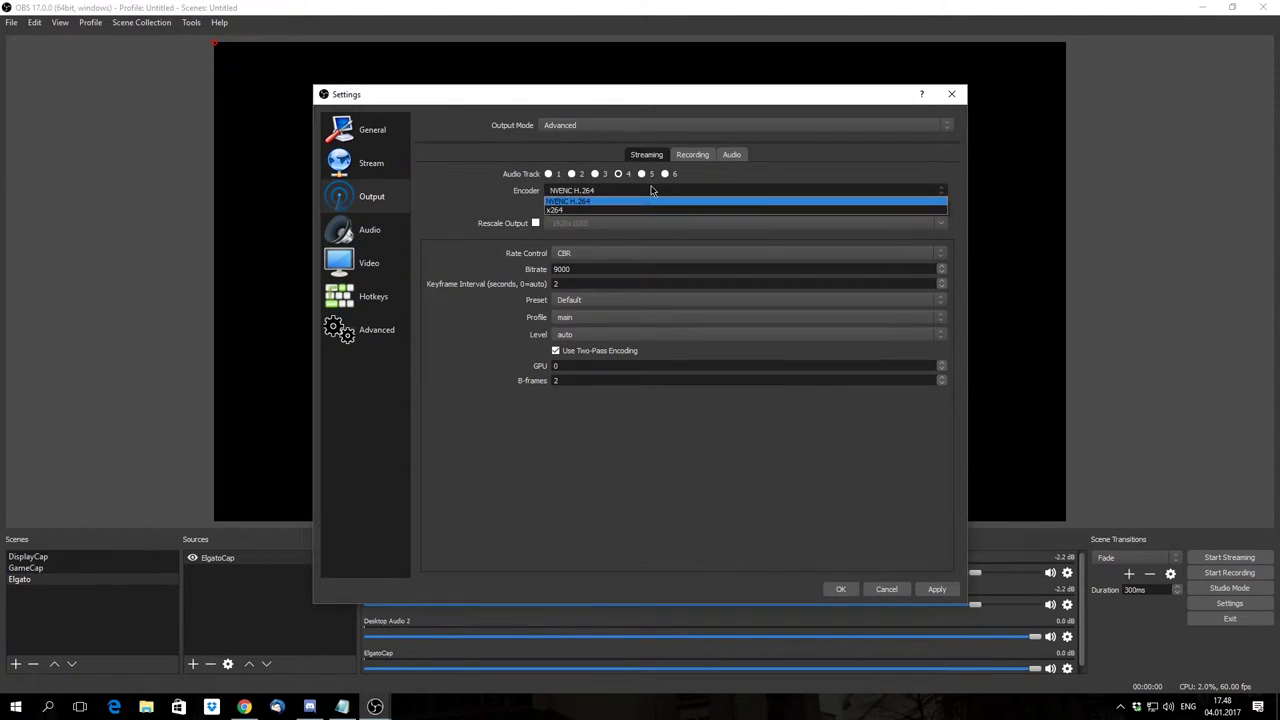
left_click(566, 212)
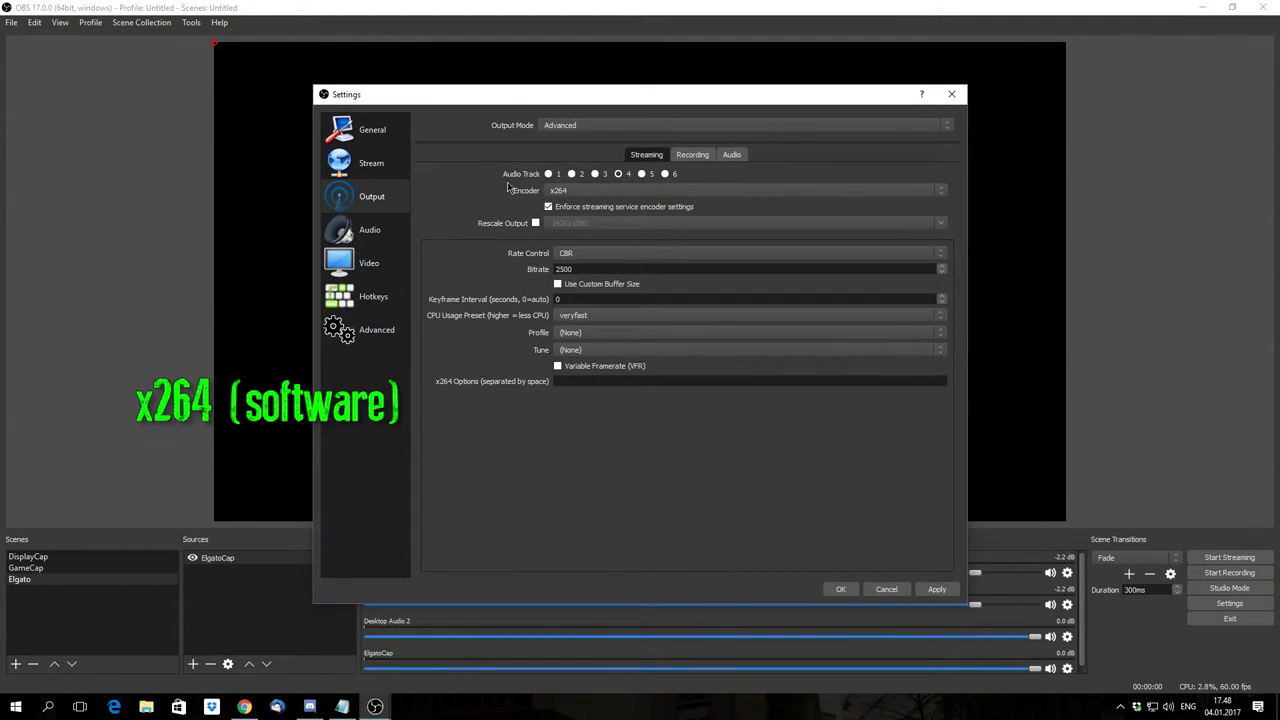
left_click(586, 192)
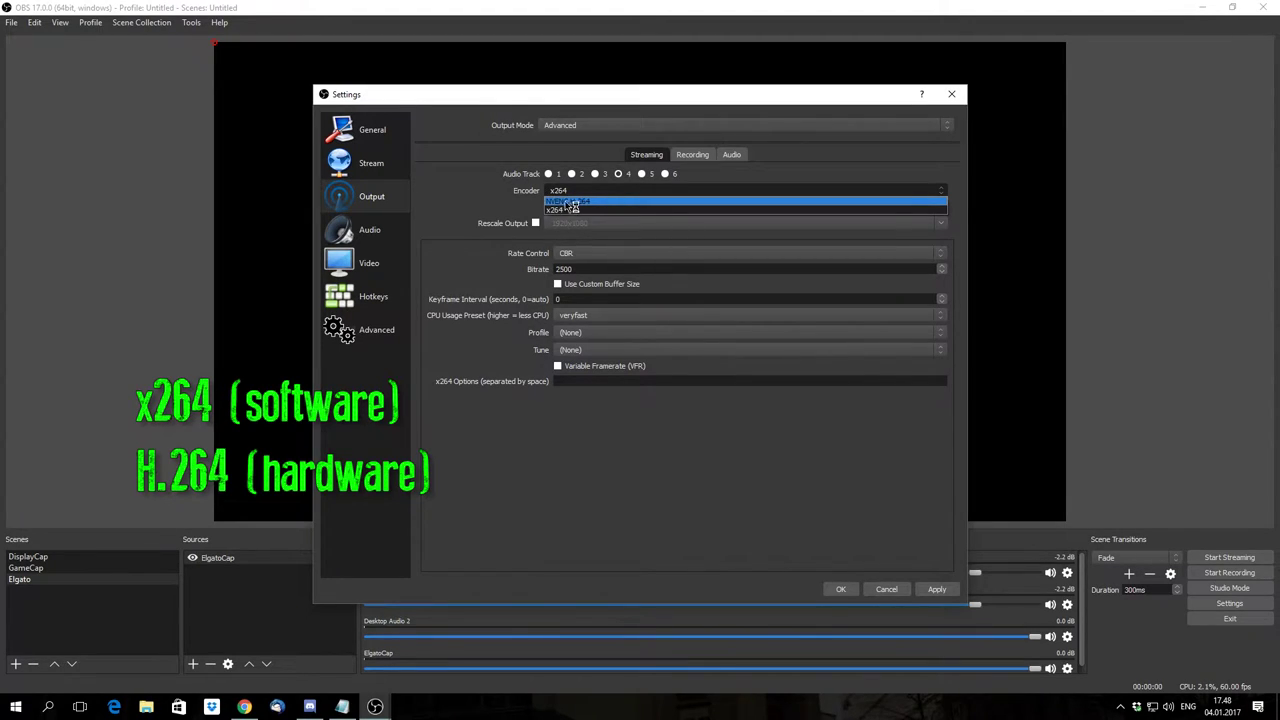
left_click(578, 209)
left_click(586, 192)
left_click(583, 211)
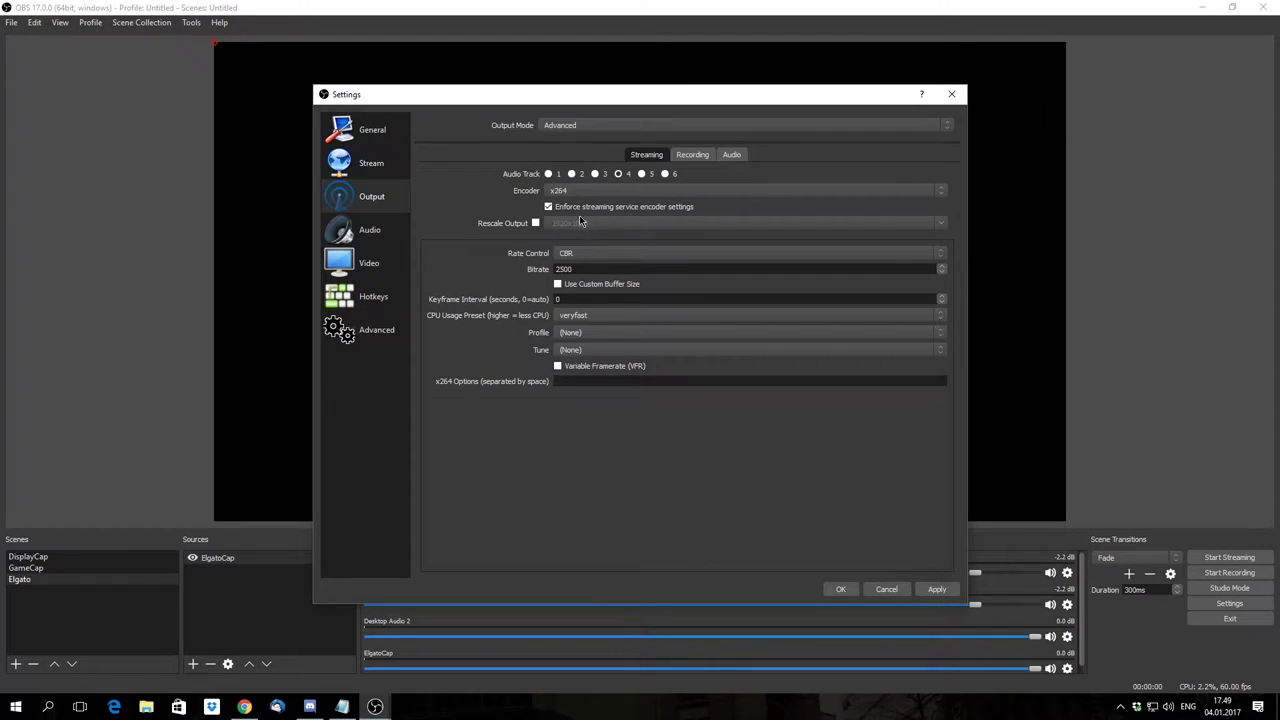
- Keep CBR rate control and enter 4500 as the x264 streaming bitrate
double_click(592, 269)
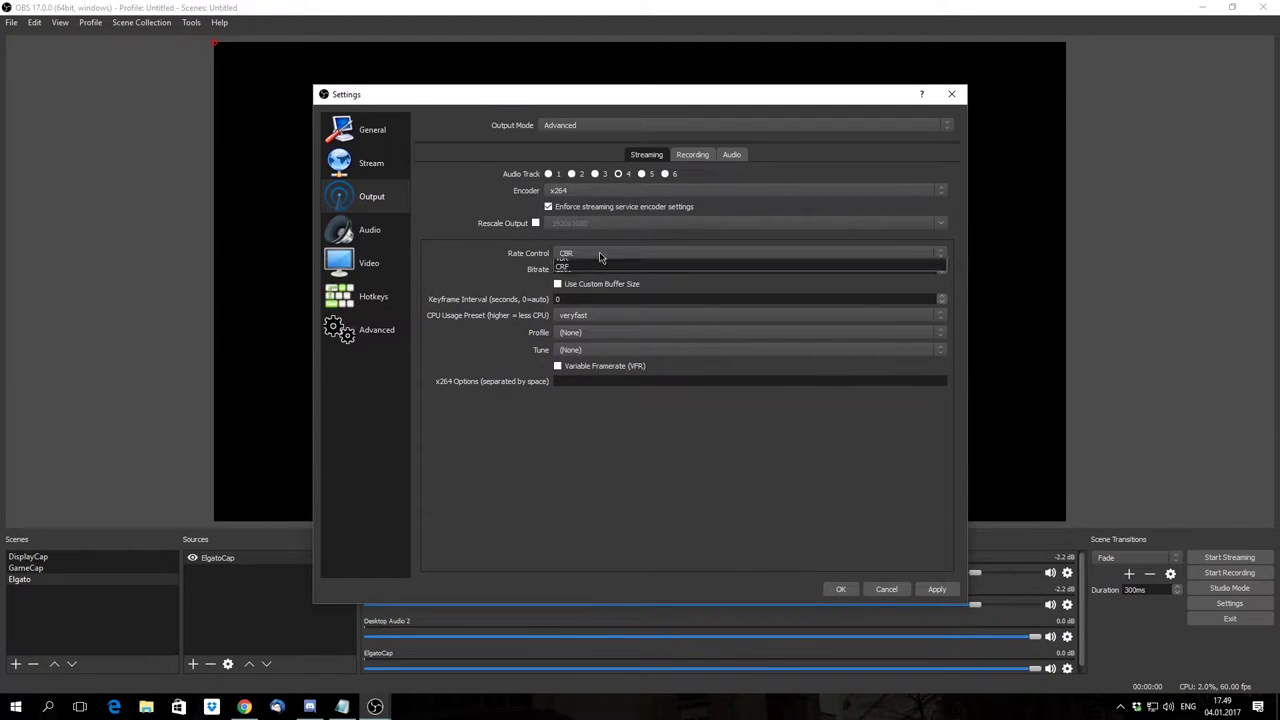
left_click(599, 253)
left_click(523, 268)
left_click(574, 256)
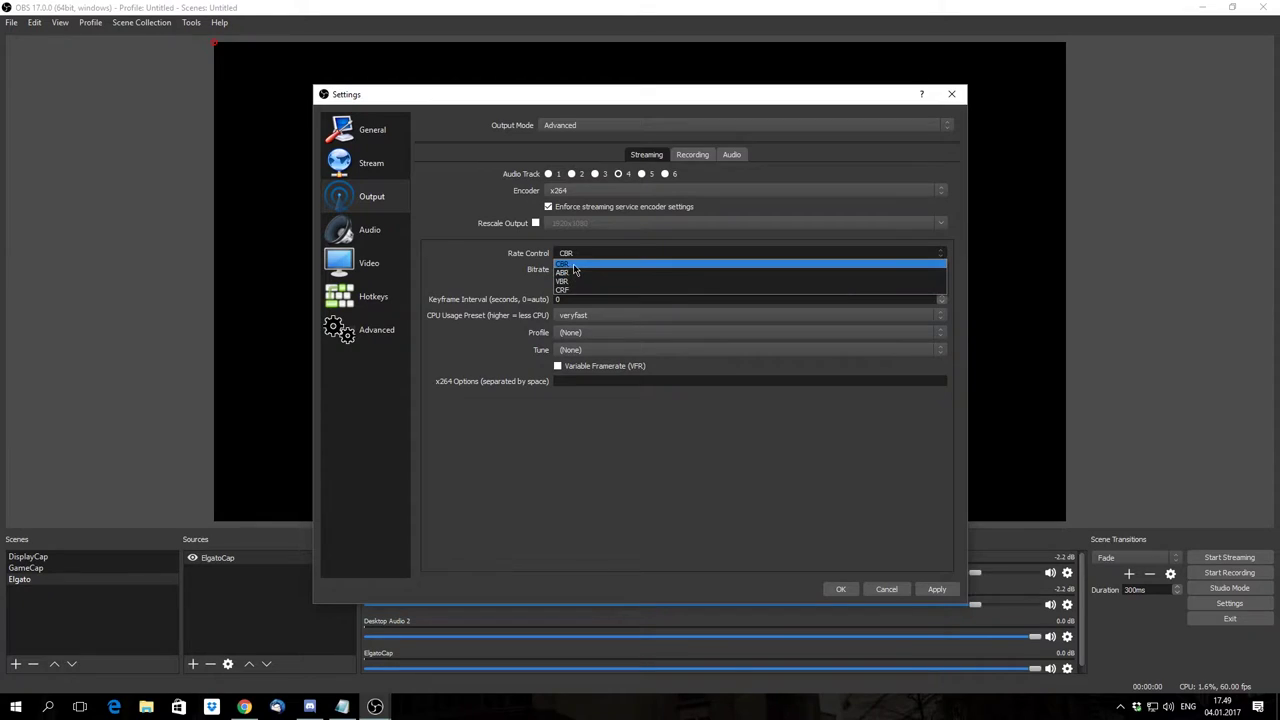
left_click(566, 263)
double_click(576, 268)
type("4500")
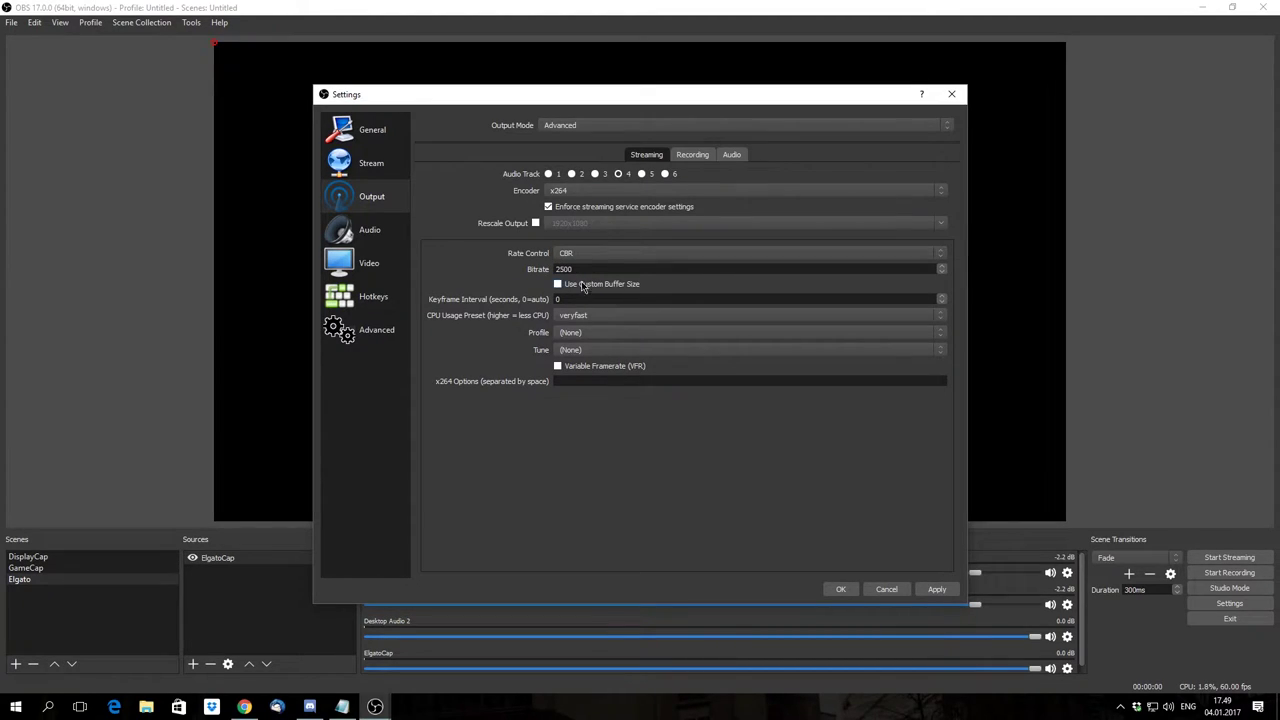